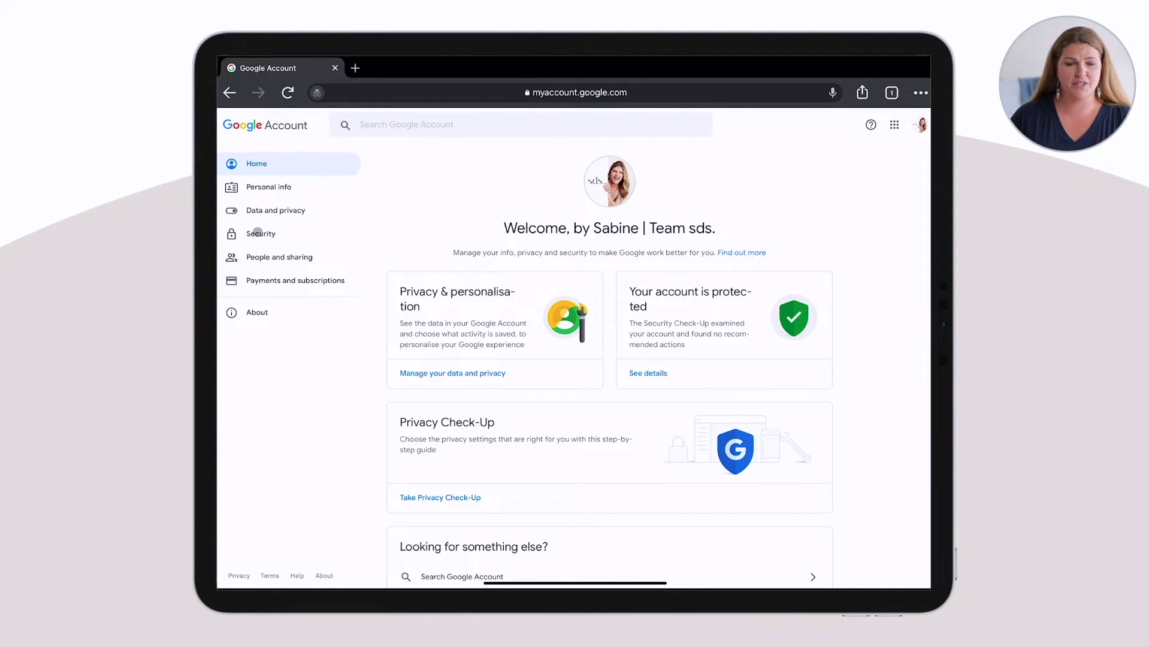
Go to the Security page to see the iPad, Mac and iPhone device summary
{"action": "left_click", "coordinate": [261, 233]}
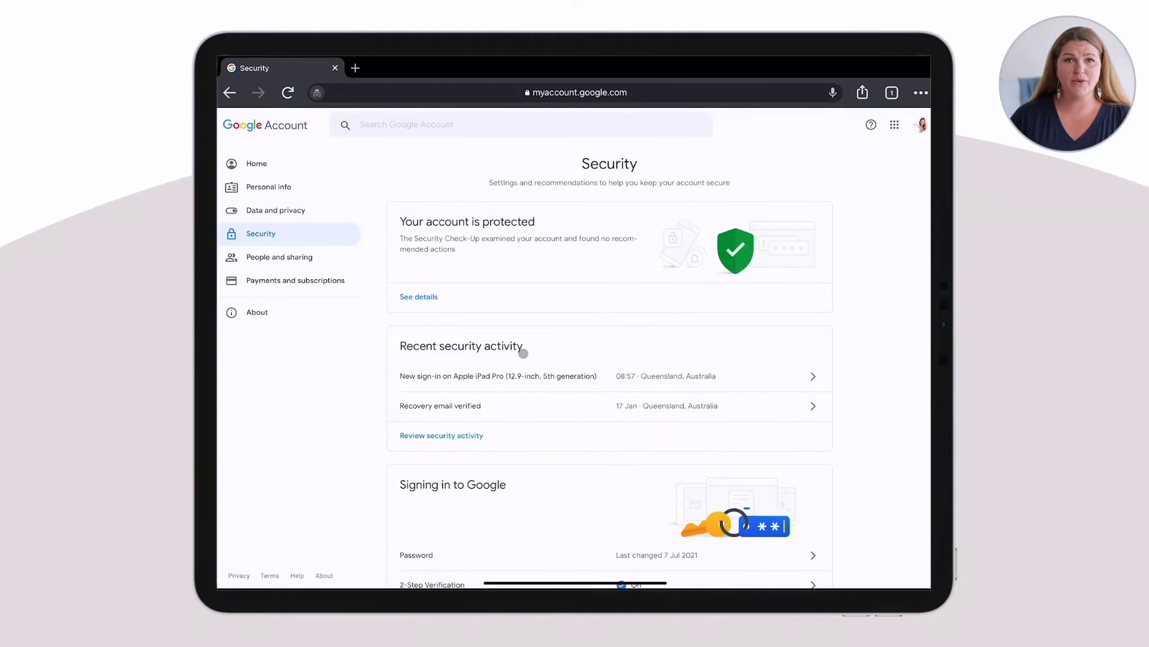
{"action": "scroll", "coordinate": [523, 354], "scroll_direction": "down", "scroll_amount": 3}
{"action": "scroll", "coordinate": [522, 353], "scroll_direction": "down", "scroll_amount": 5}
{"action": "scroll", "coordinate": [522, 353], "scroll_direction": "down", "scroll_amount": 2}
{"action": "scroll", "coordinate": [522, 354], "scroll_direction": "down", "scroll_amount": 3}
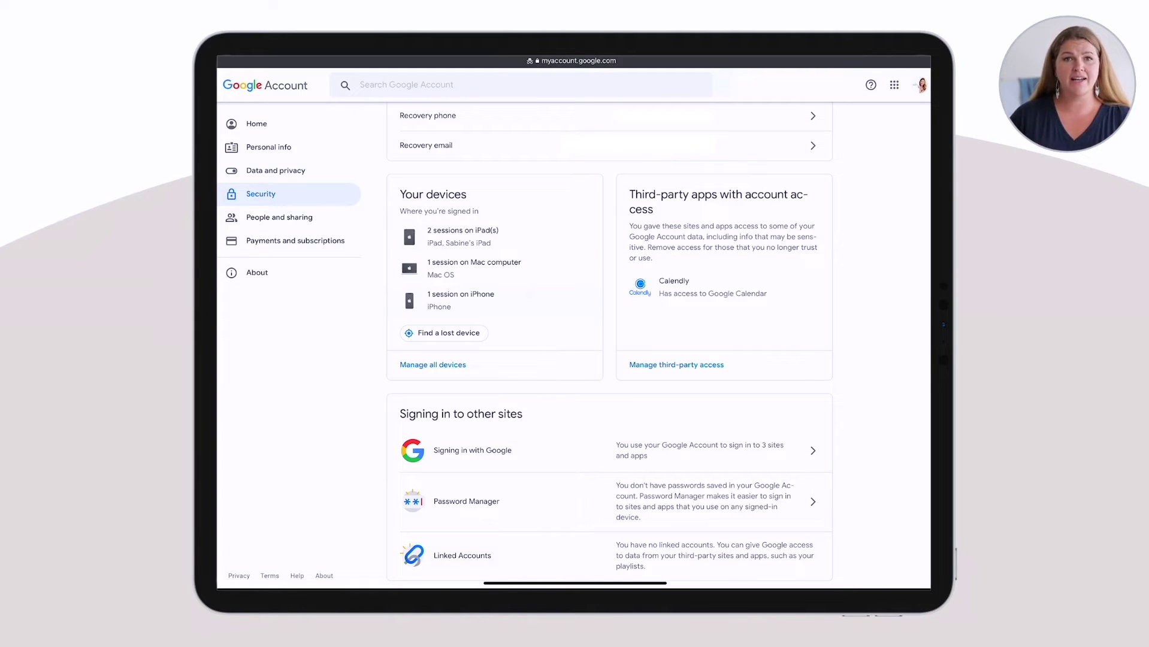
Open Manage all devices to list every iPad, Mac and iPhone session
{"action": "left_click", "coordinate": [425, 368]}
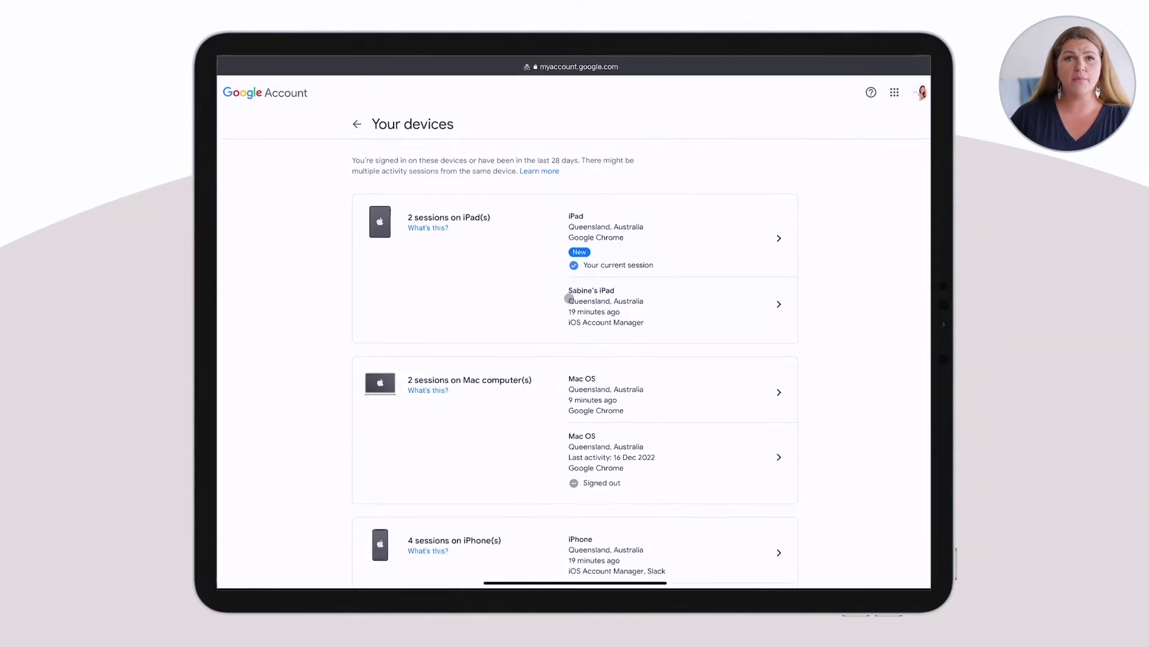
{"action": "scroll", "coordinate": [569, 297], "scroll_direction": "down", "scroll_amount": 5}
{"action": "scroll", "coordinate": [569, 299], "scroll_direction": "up", "scroll_amount": 5}
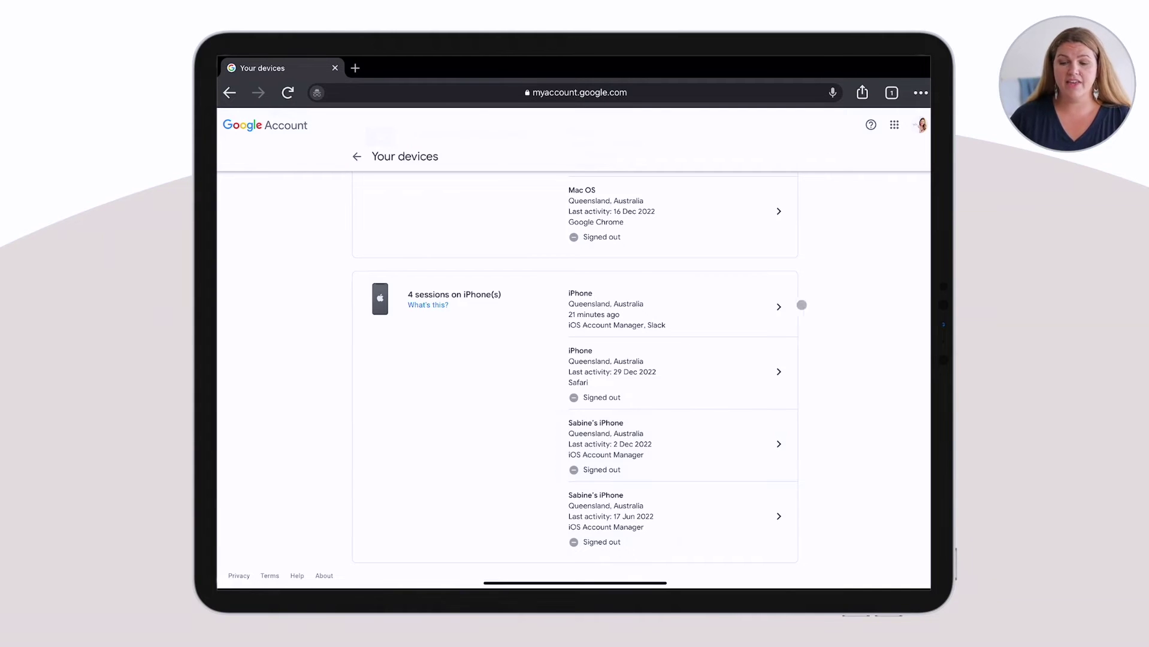
Open the detail card for the iPhone session active 21 minutes ago
{"action": "left_click", "coordinate": [780, 307]}
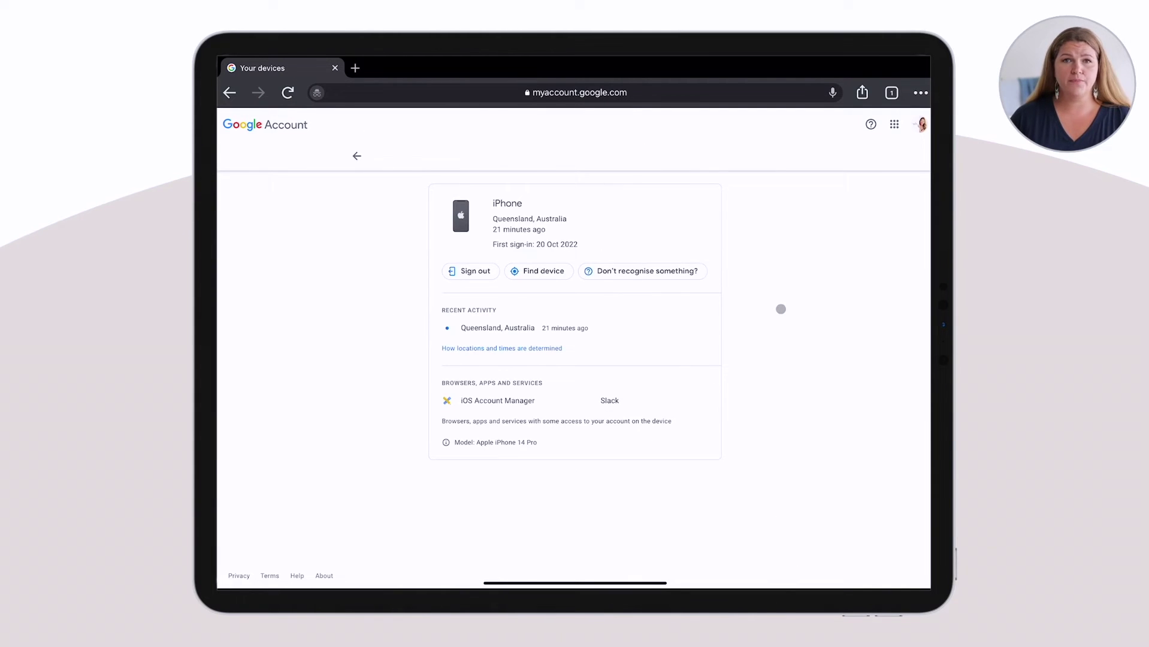